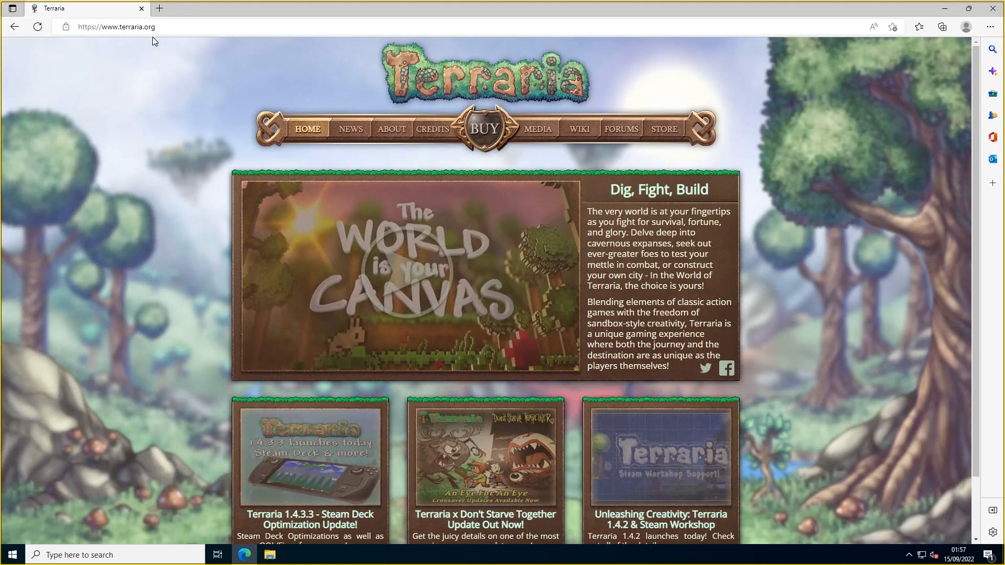
- Download the PC Dedicated Server archive from the Terraria website and show the file in its folder
{"action": "scroll", "coordinate": [320, 223], "scroll_direction": "down", "scroll_amount": 2}
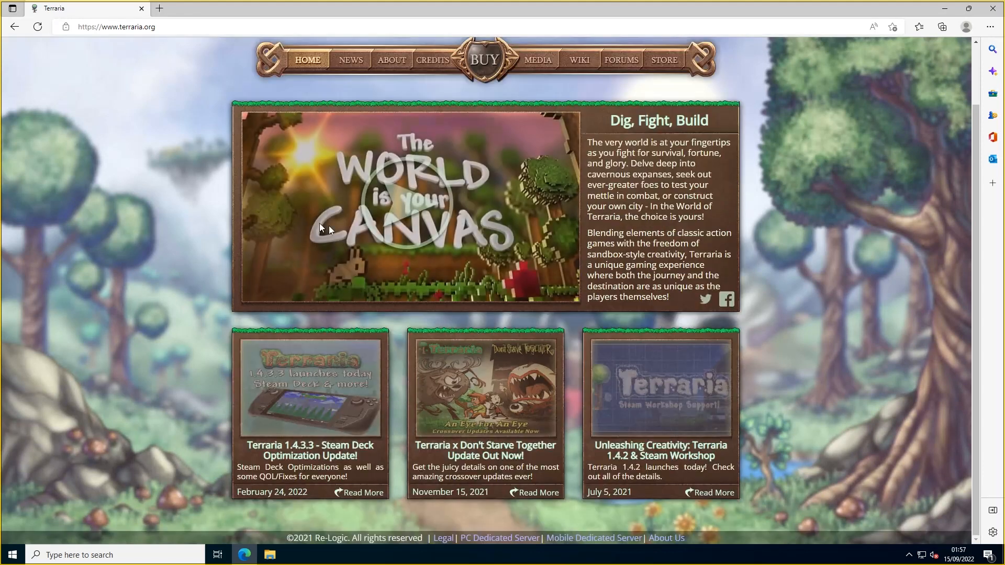
{"action": "scroll", "coordinate": [793, 334], "scroll_direction": "up", "scroll_amount": 2}
{"action": "scroll", "coordinate": [577, 410], "scroll_direction": "down", "scroll_amount": 2}
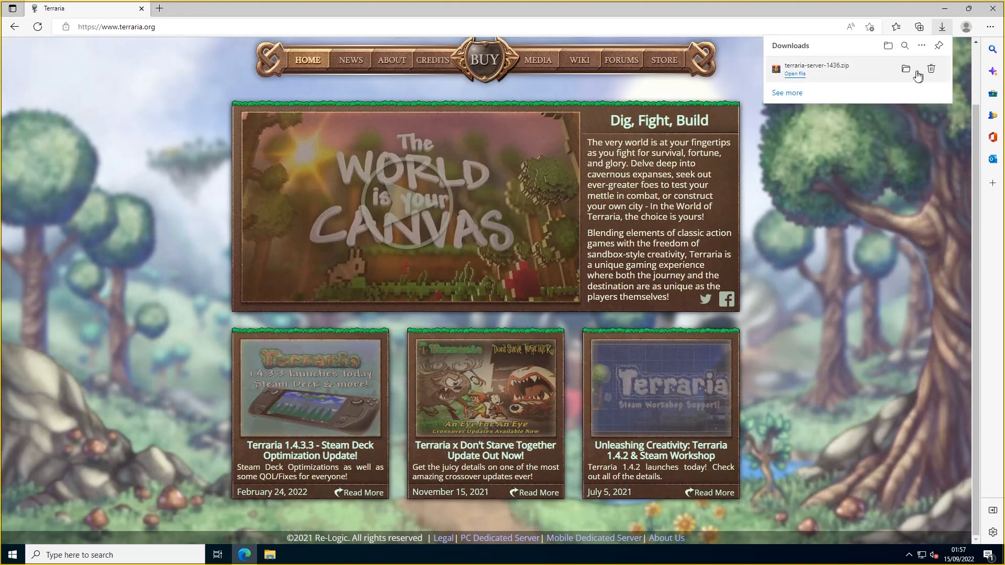
{"action": "left_click", "coordinate": [906, 70]}
{"action": "left_click", "coordinate": [383, 141]}
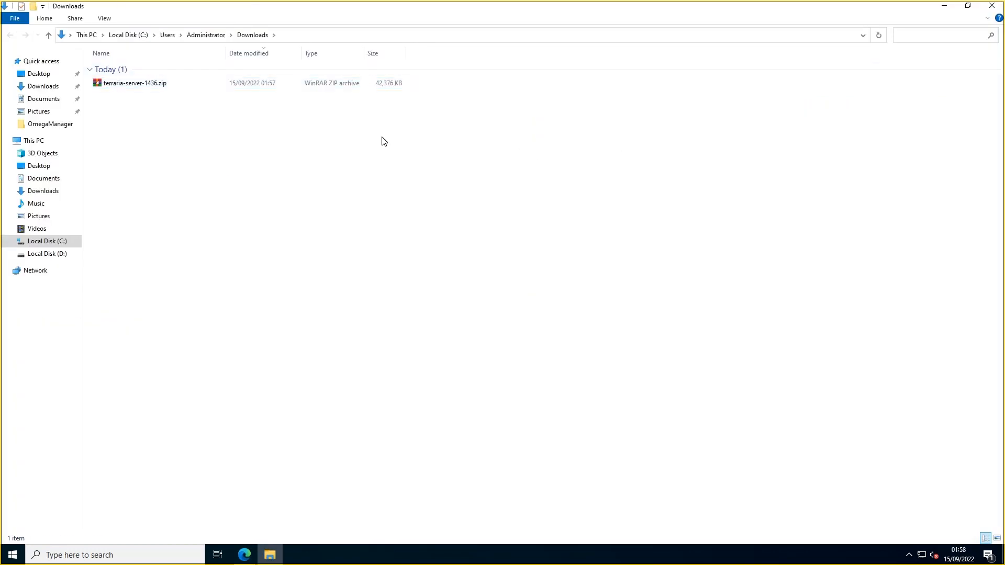
- Move terraria-server-1436.zip from Downloads to the Documents folder and open Documents
{"action": "left_click_drag", "start_coordinate": [189, 80], "coordinate": [58, 169]}
{"action": "left_click_drag", "start_coordinate": [163, 87], "coordinate": [56, 181]}
{"action": "left_click", "coordinate": [56, 182]}
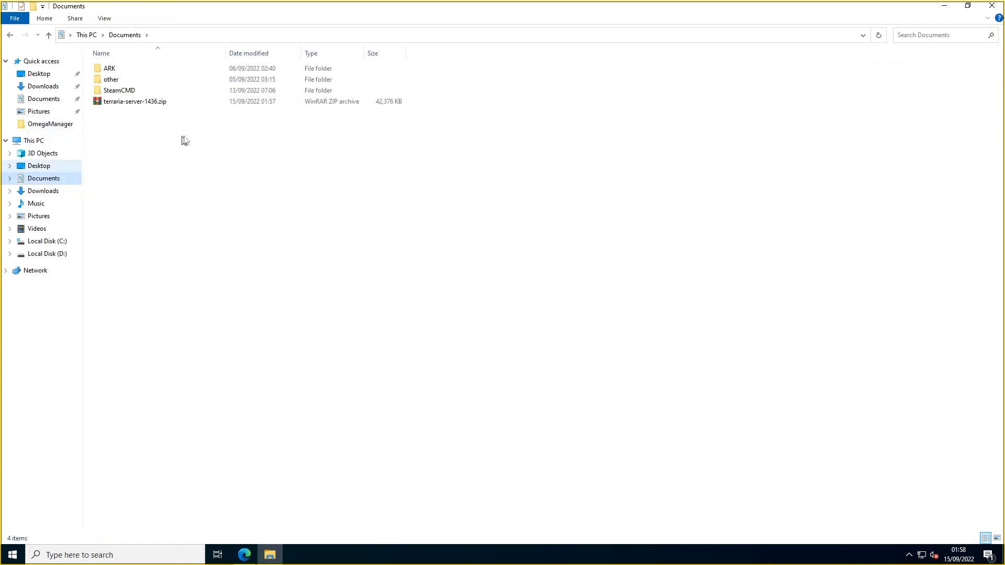
- Create a new folder named Terraria in Documents
{"action": "right_click", "coordinate": [213, 125]}
{"action": "mouse_move", "coordinate": [251, 250]}
{"action": "left_click", "coordinate": [384, 251]}
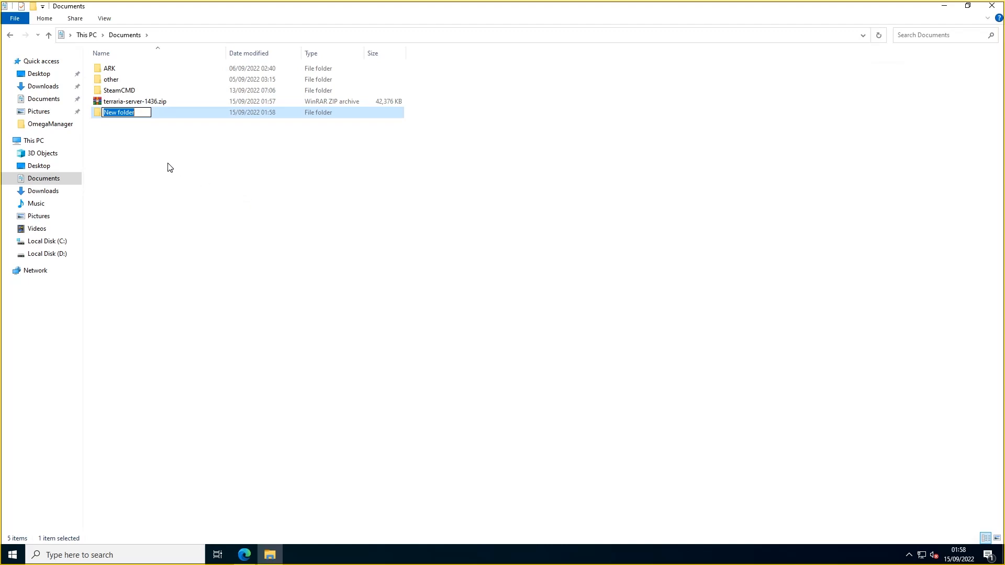
{"action": "type", "text": "Terraria"}
{"action": "key", "text": "Return"}
{"action": "left_click", "coordinate": [190, 125]}
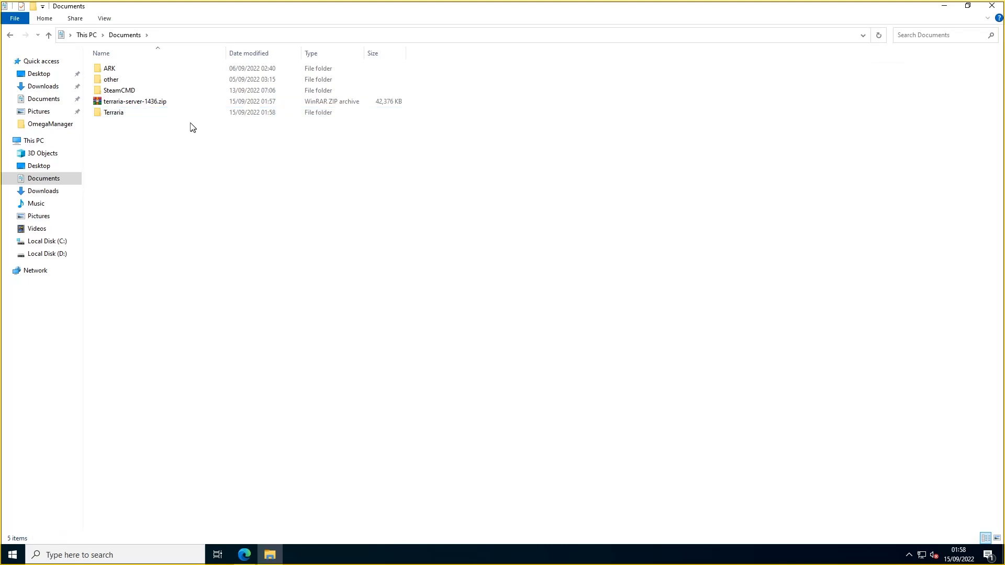
- Move terraria-server-1436.zip into the Terraria folder and open that folder
{"action": "left_click_drag", "start_coordinate": [153, 101], "coordinate": [171, 114]}
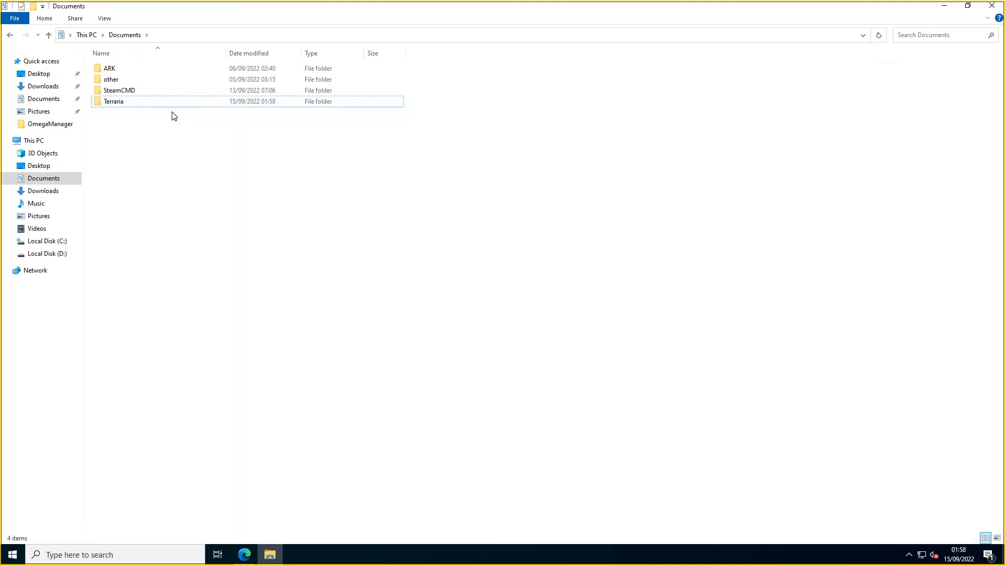
{"action": "double_click", "coordinate": [168, 106]}
- Extract terraria-server-1436.zip into the current folder and open the extracted 1436\Windows folder
{"action": "left_click", "coordinate": [172, 71]}
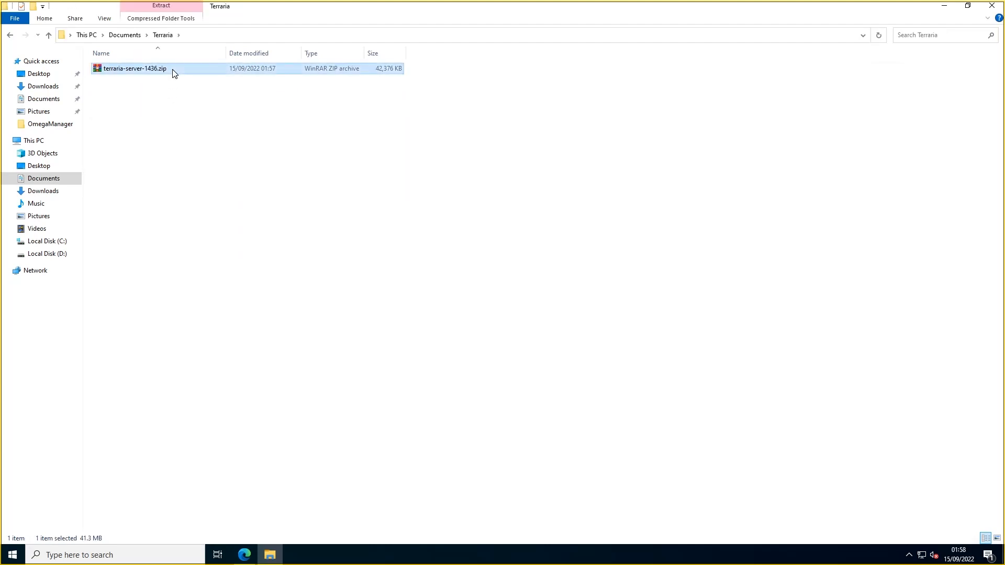
{"action": "right_click", "coordinate": [171, 69]}
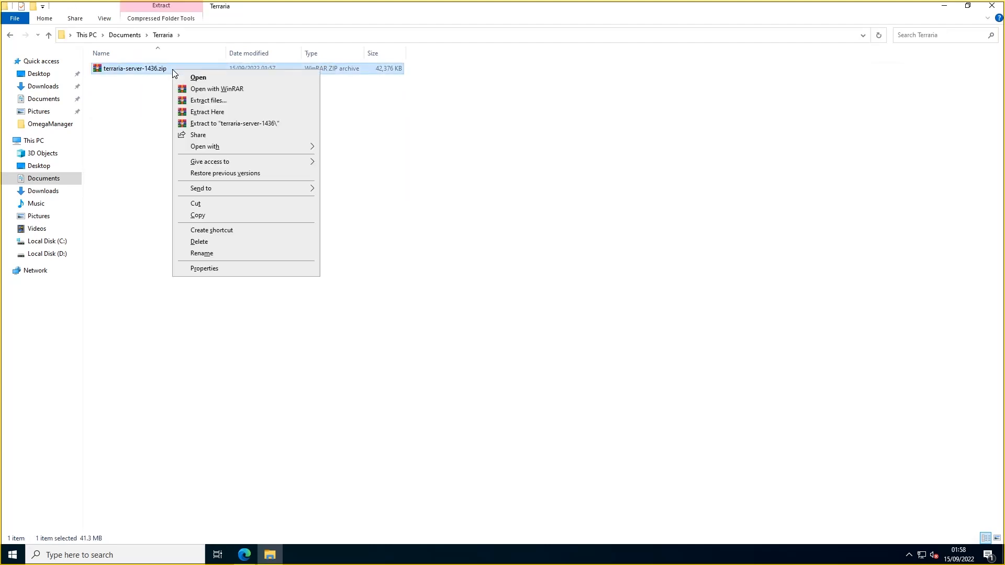
{"action": "left_click", "coordinate": [242, 113]}
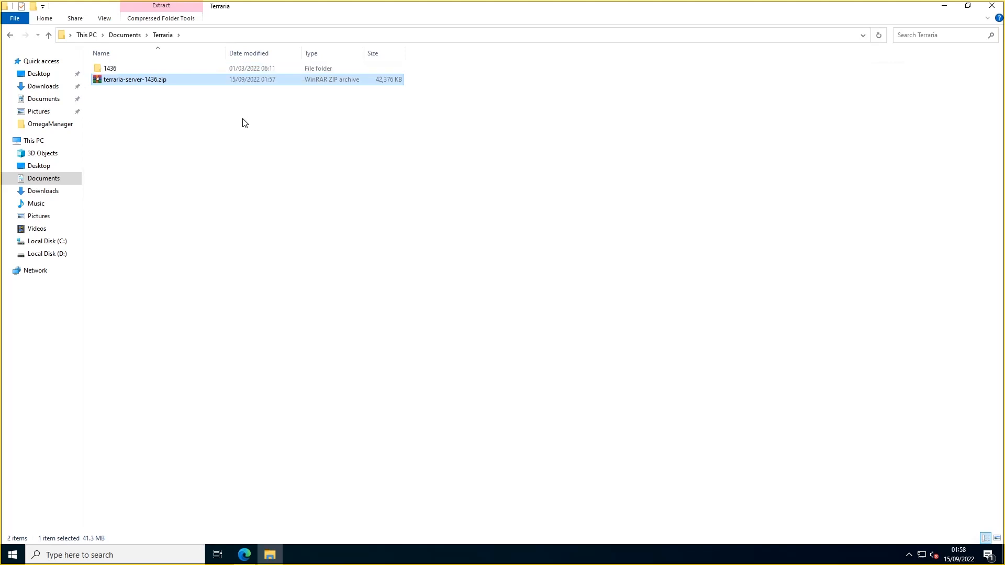
{"action": "double_click", "coordinate": [128, 68]}
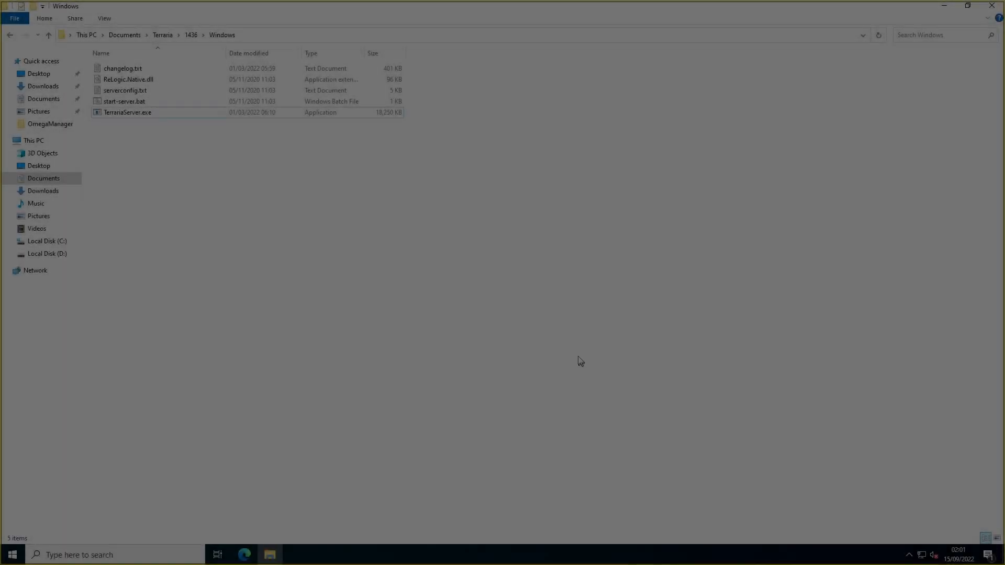
- Create a shortcut to TerrariaServer.exe in the same folder
{"action": "left_click", "coordinate": [111, 115]}
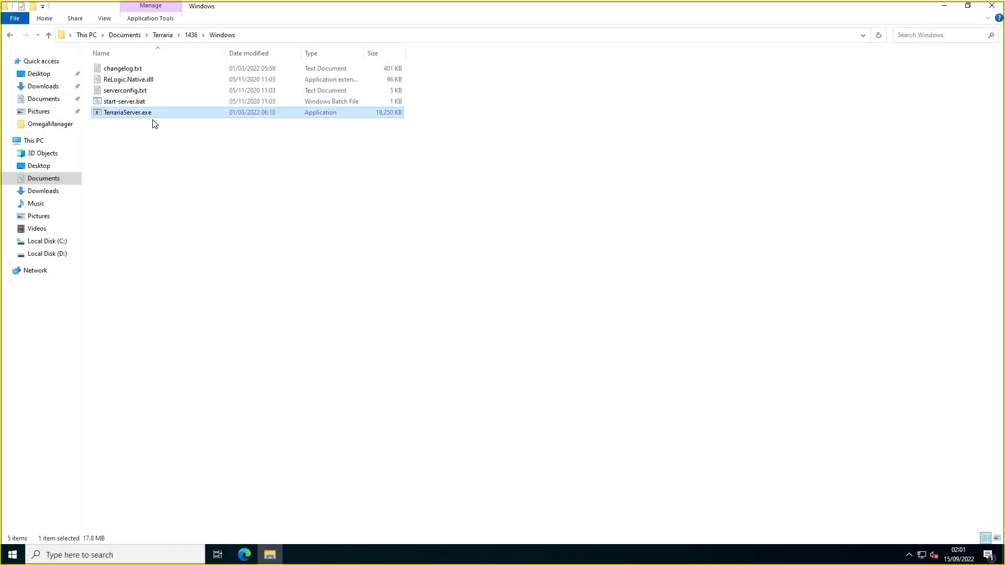
{"action": "right_click", "coordinate": [166, 115]}
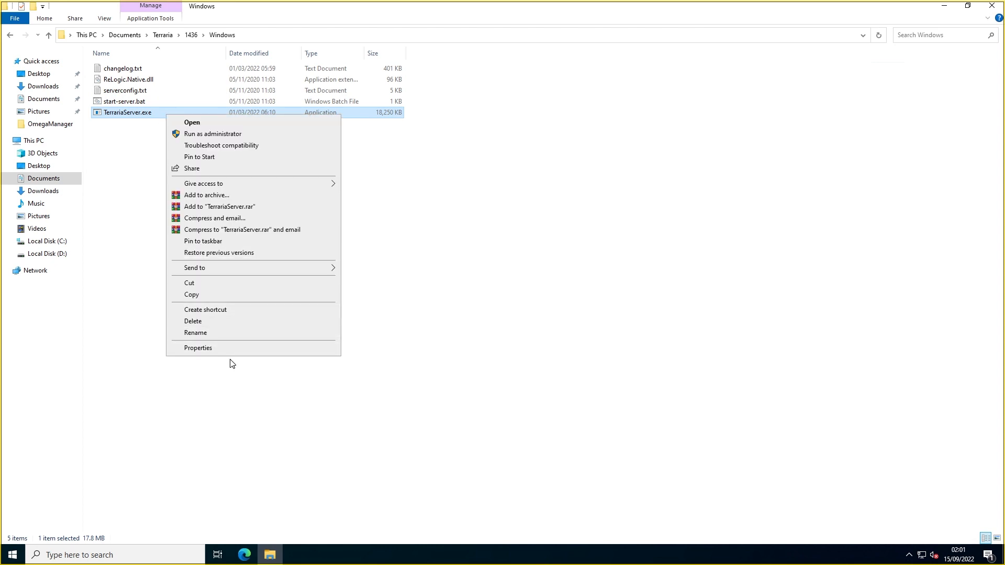
{"action": "left_click", "coordinate": [216, 310]}
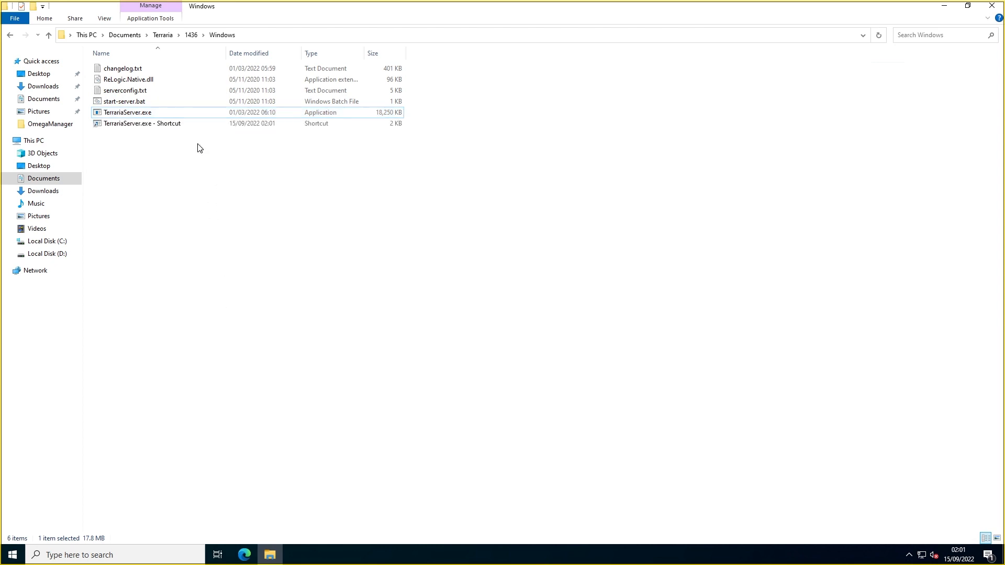
- Append "-config serverconfig" after TerrariaServer.exe in the shortcut's target and save its properties
{"action": "right_click", "coordinate": [182, 127]}
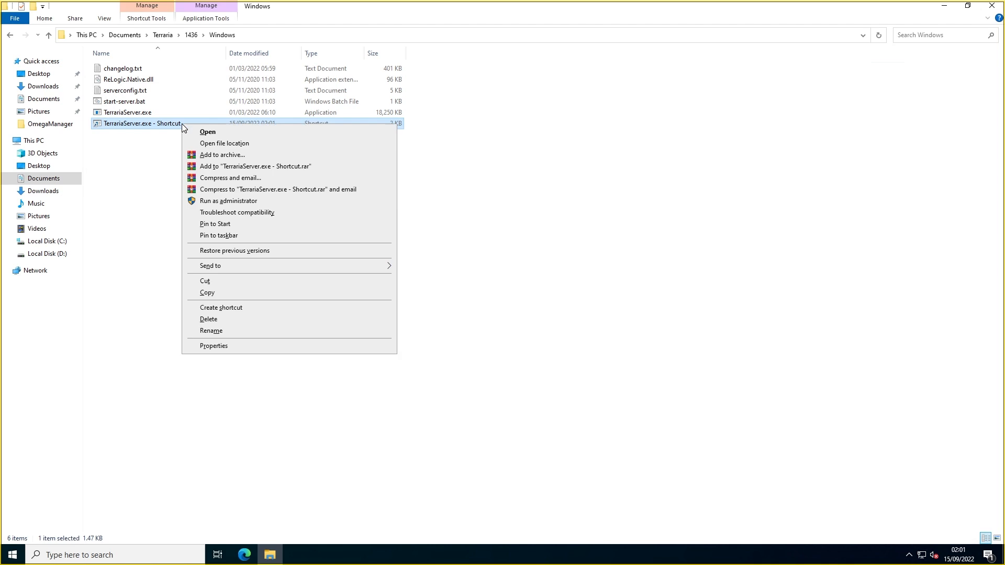
{"action": "left_click", "coordinate": [214, 346]}
{"action": "left_click", "coordinate": [308, 229]}
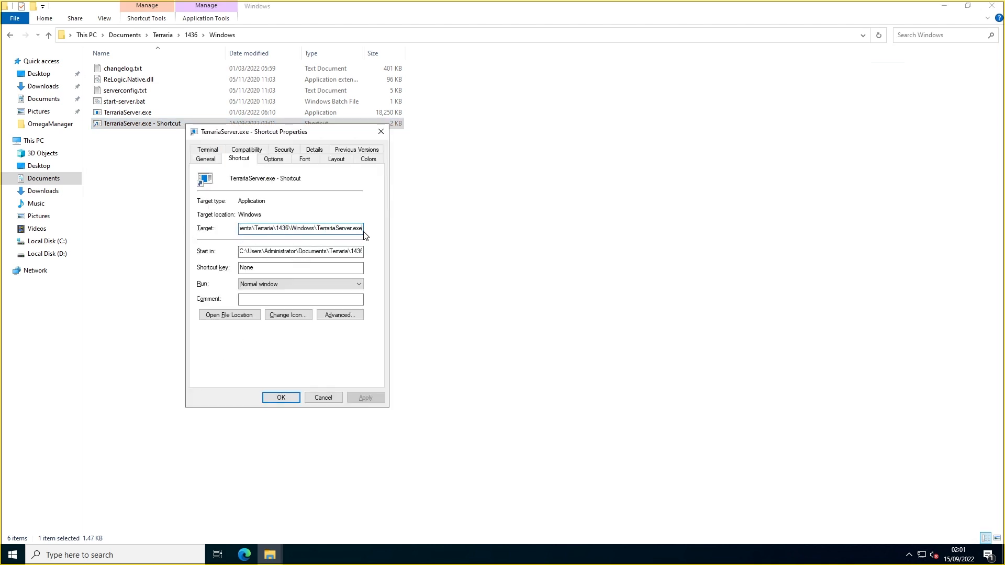
{"action": "type", "text": "-conf"}
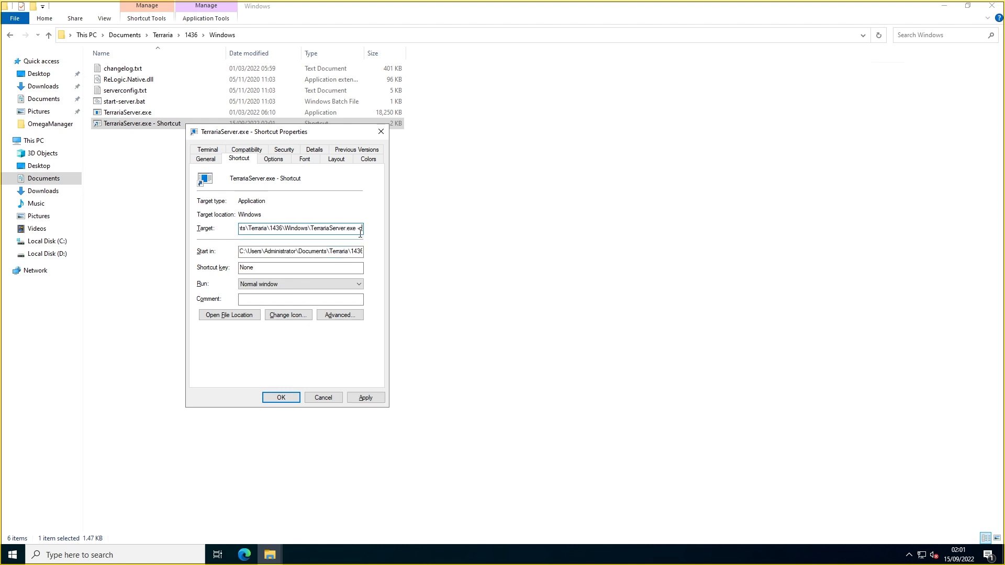
{"action": "type", "text": "ig"}
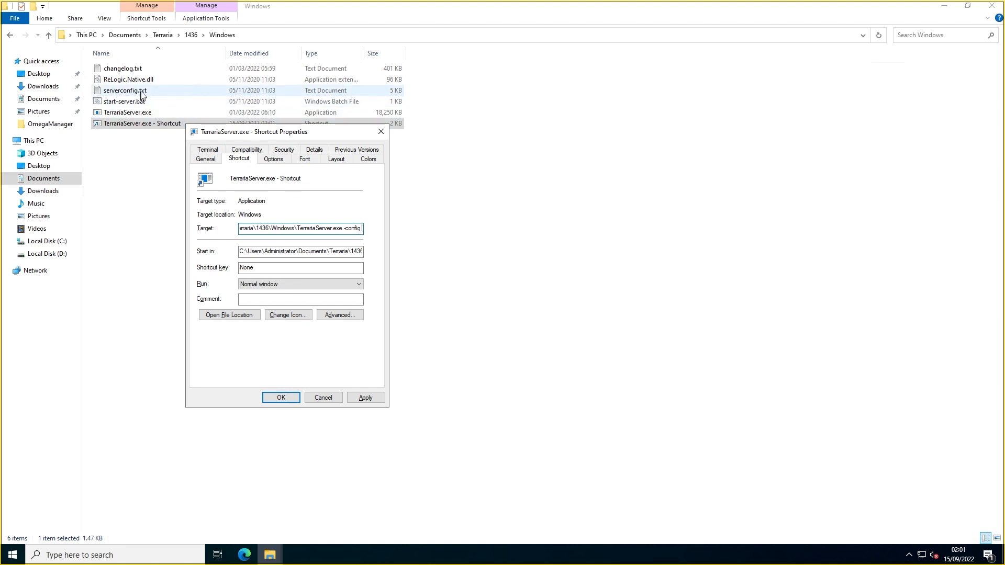
{"action": "type", "text": "serv"}
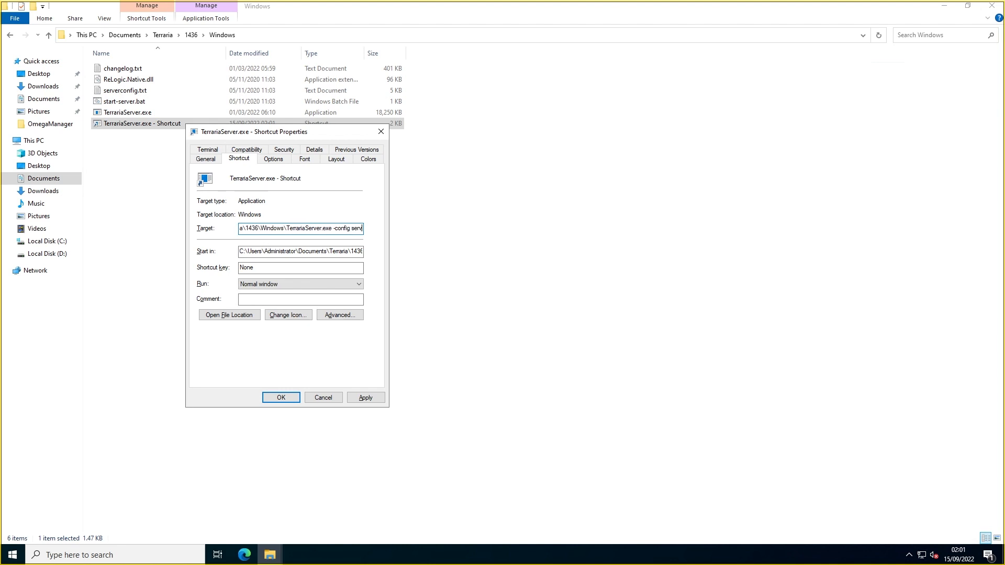
{"action": "type", "text": "erconfig"}
{"action": "left_click", "coordinate": [366, 397]}
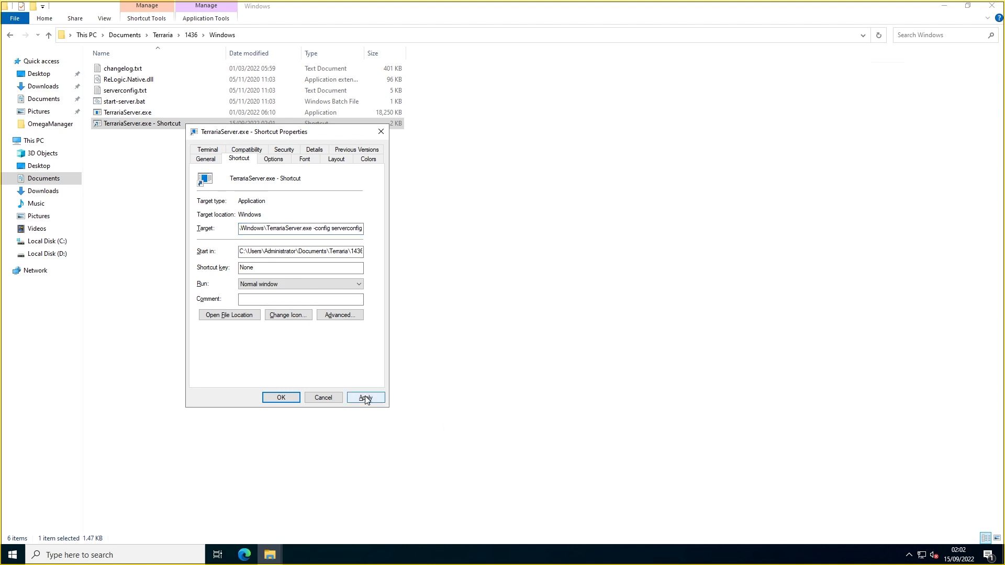
{"action": "left_click", "coordinate": [285, 398]}
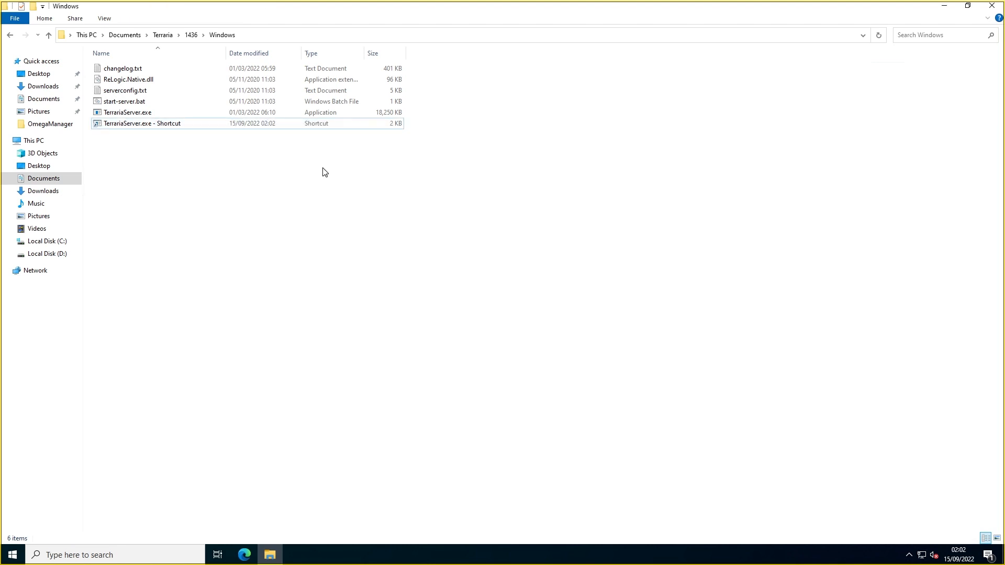
- Launch the Terraria server from the shortcut and choose to create a new world
{"action": "double_click", "coordinate": [125, 124]}
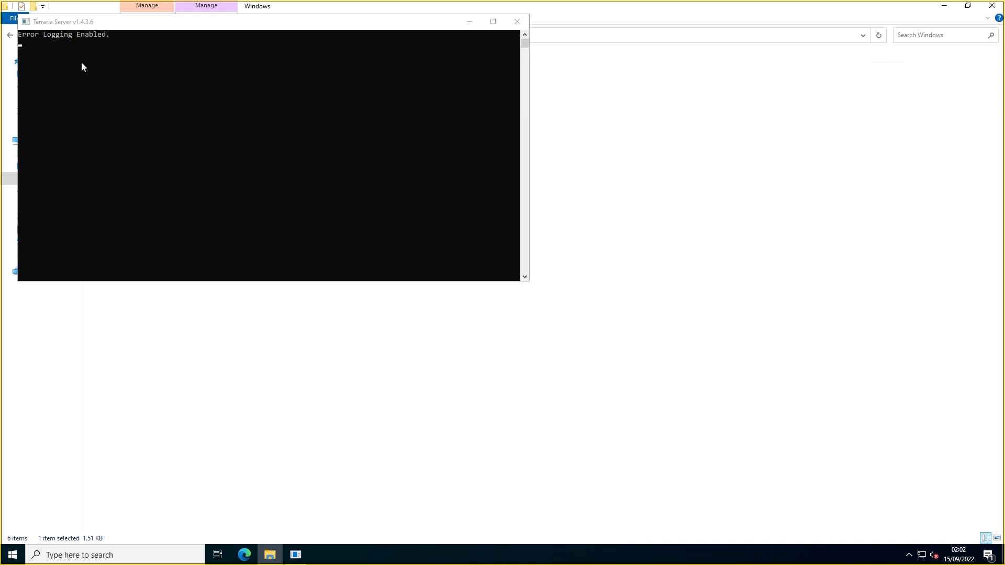
{"action": "left_click_drag", "start_coordinate": [136, 30], "coordinate": [378, 134]}
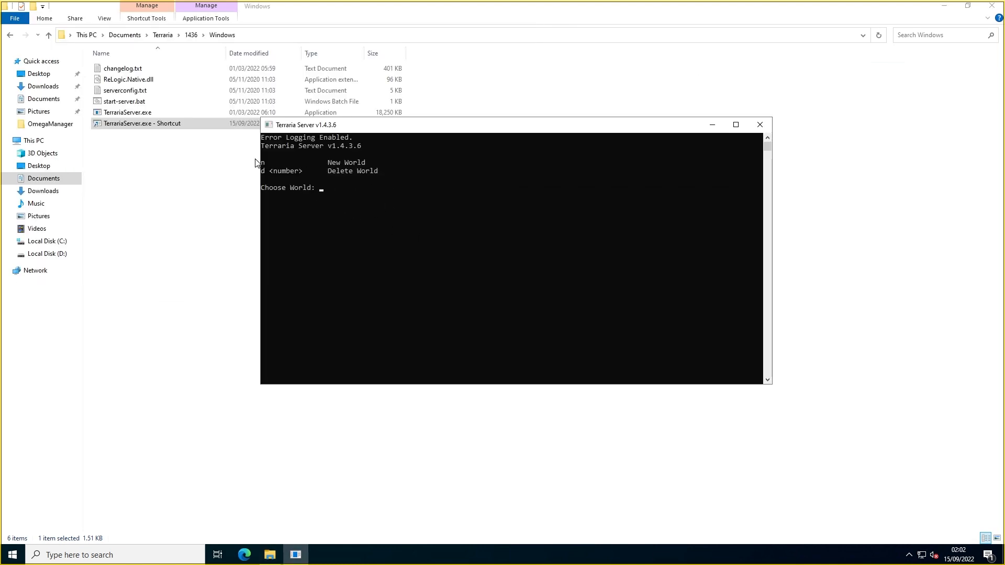
{"action": "type", "text": "n"}
{"action": "key", "text": "Return"}
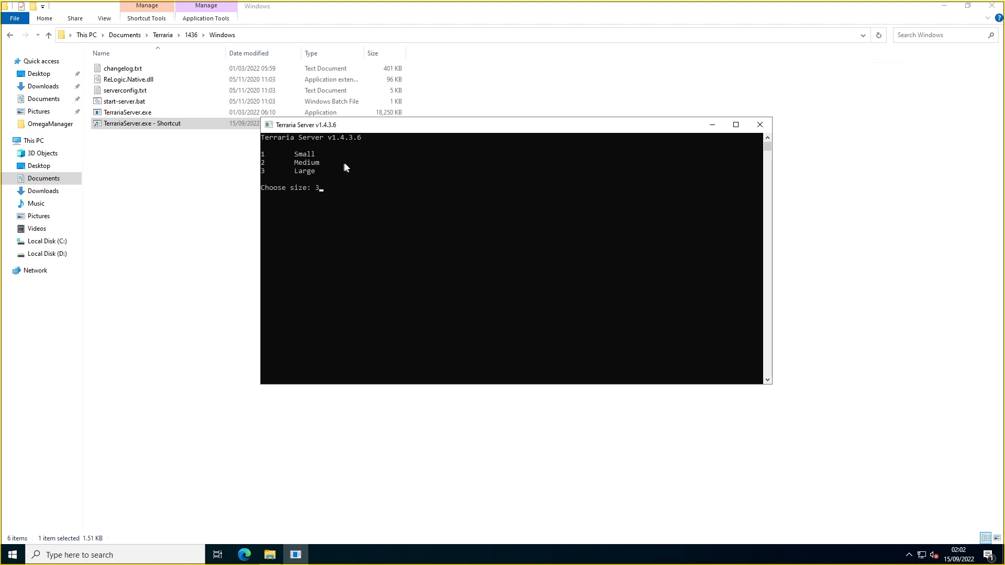
- Generate a Large world with Classic difficulty, named ByteAnia, using a random seed
{"action": "type", "text": "3"}
{"action": "key", "text": "Return"}
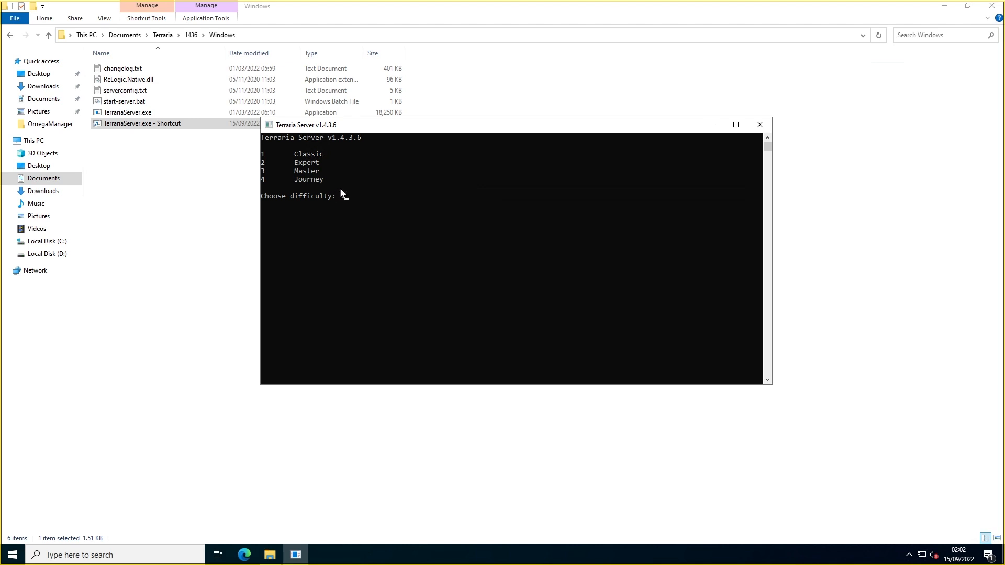
{"action": "type", "text": "1"}
{"action": "key", "text": "Return"}
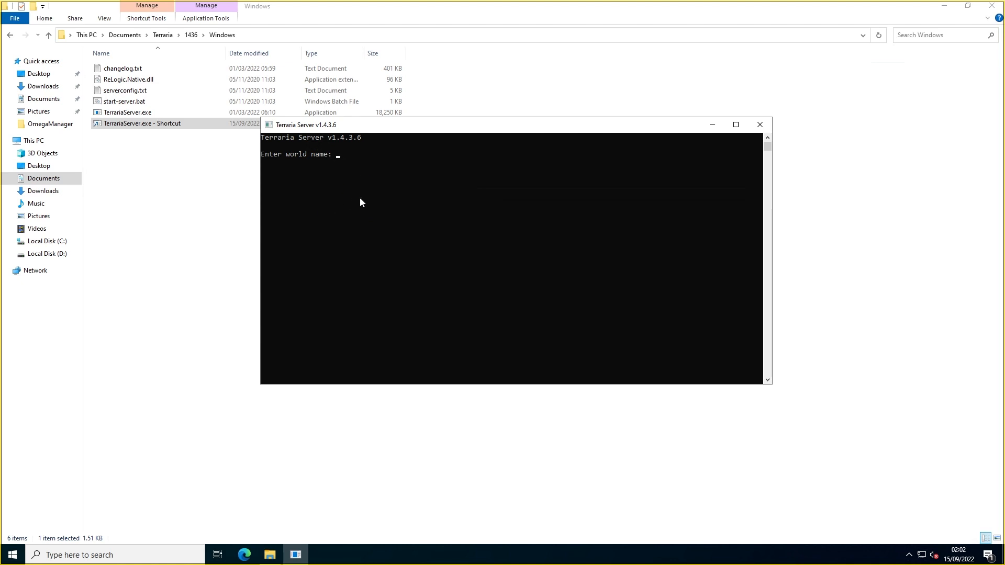
{"action": "type", "text": "ByteAnia"}
{"action": "key", "text": "Return"}
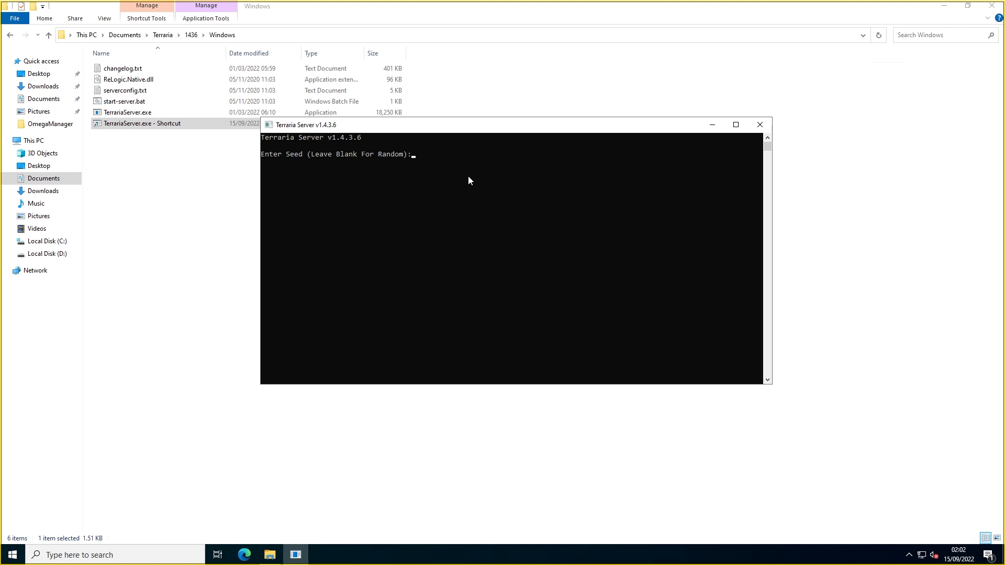
{"action": "key", "text": "Return"}
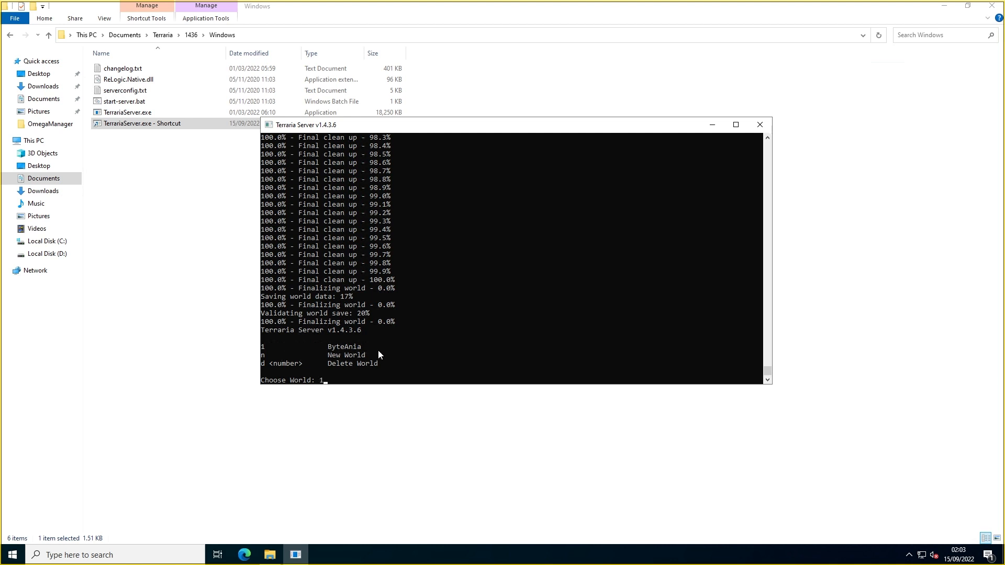
- Load the ByteAnia world on the server with a maximum of 8 players and the default port 7777
{"action": "key", "text": "Return"}
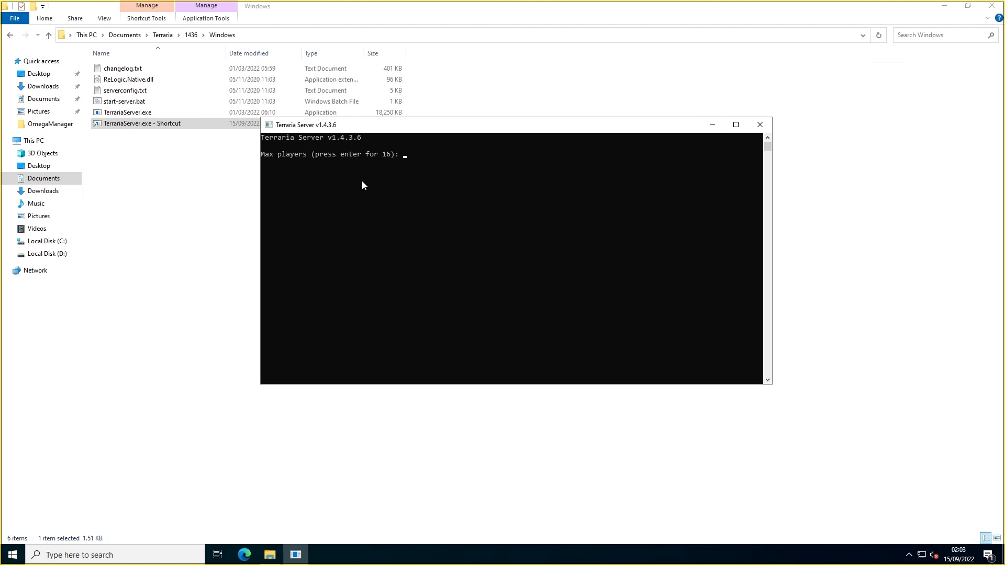
{"action": "type", "text": "8"}
{"action": "key", "text": "Return"}
{"action": "key", "text": "Return"}
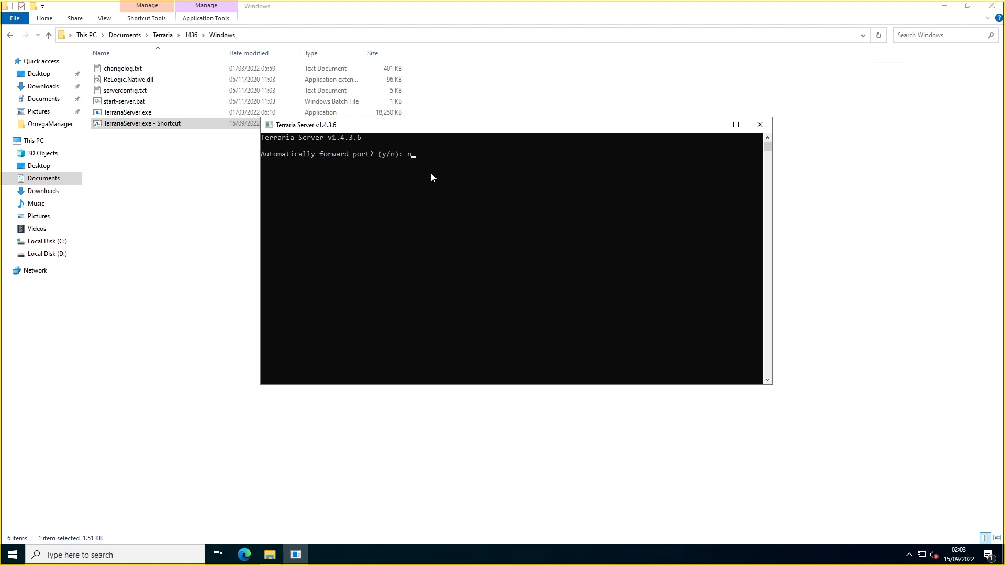
- Decline automatic port forwarding and start the server without a password
{"action": "type", "text": "n"}
{"action": "key", "text": "Return"}
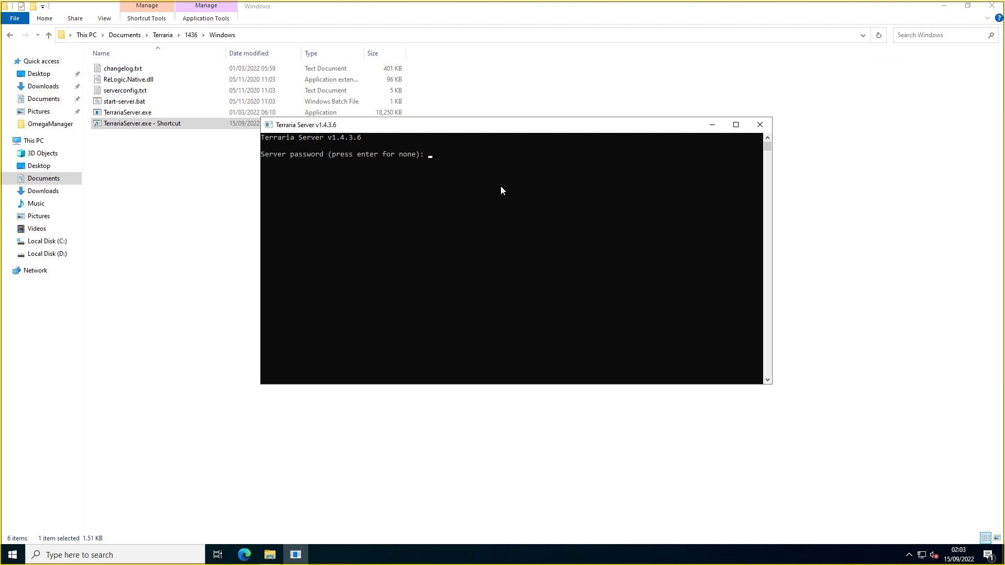
{"action": "key", "text": "Return"}
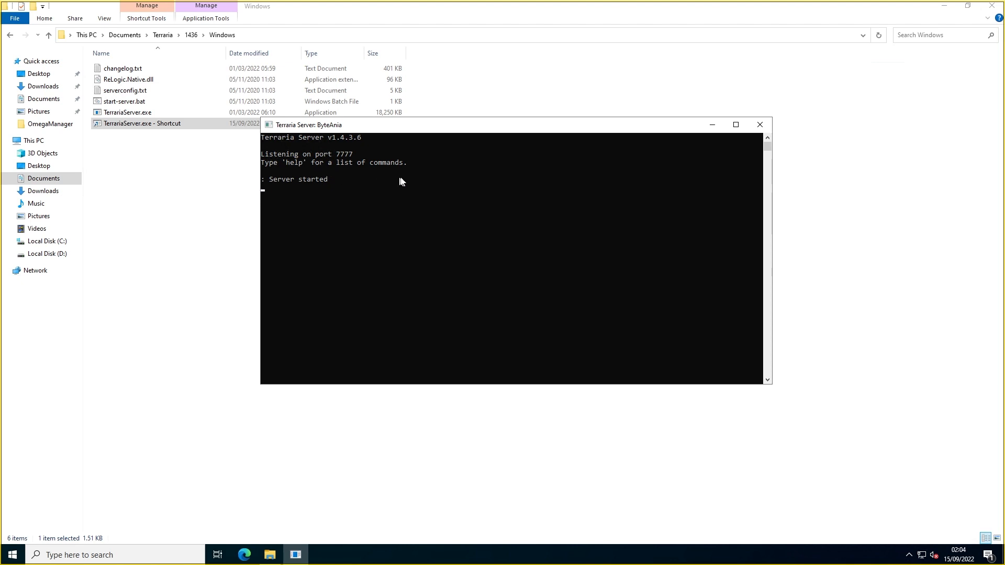
{"action": "left_click_drag", "start_coordinate": [398, 131], "coordinate": [457, 172]}
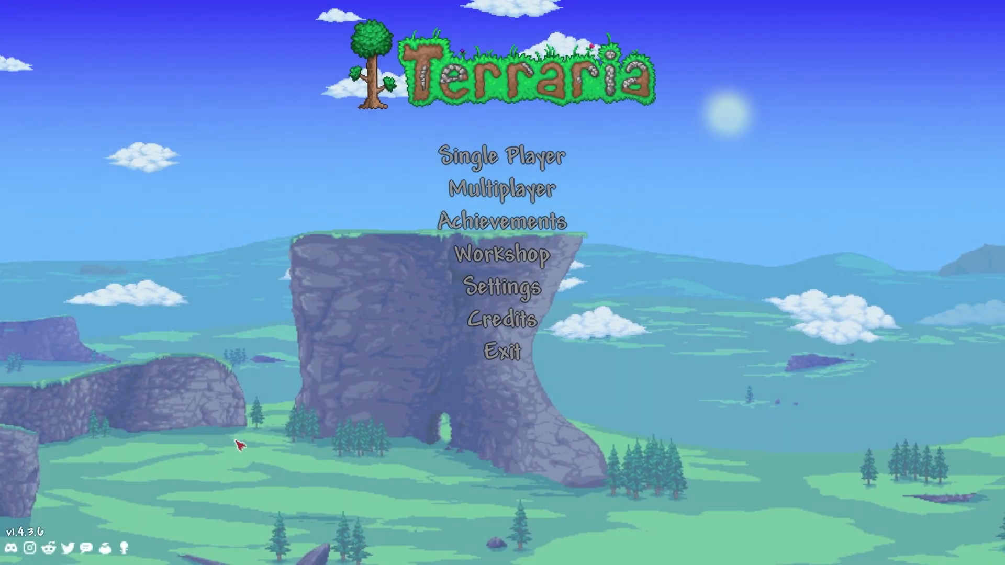
- Switch to the Terraria game and join the multiplayer server via IP 45.88.229.33 on port 7777 with the existing Classic character
{"action": "left_click", "coordinate": [455, 191]}
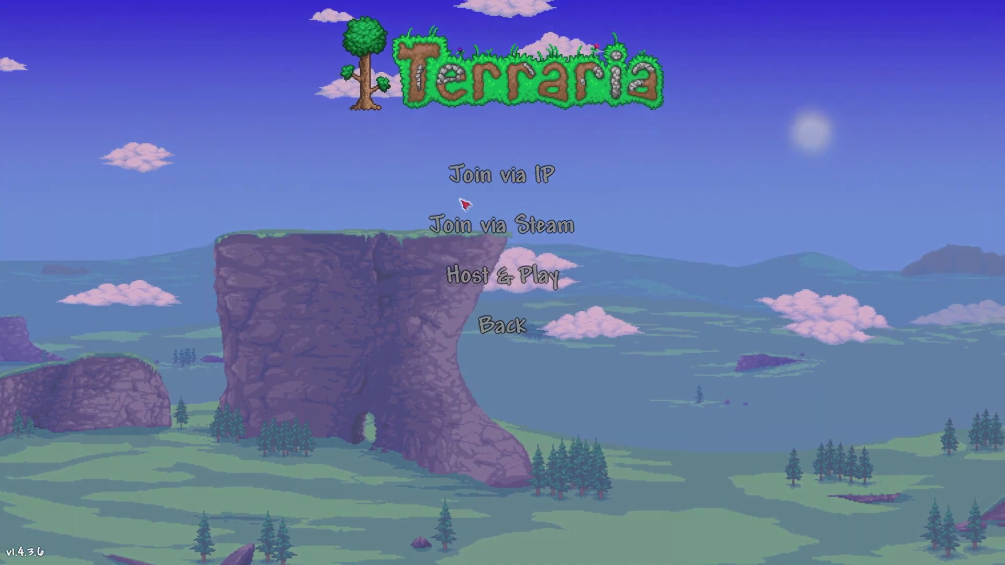
{"action": "left_click", "coordinate": [470, 175]}
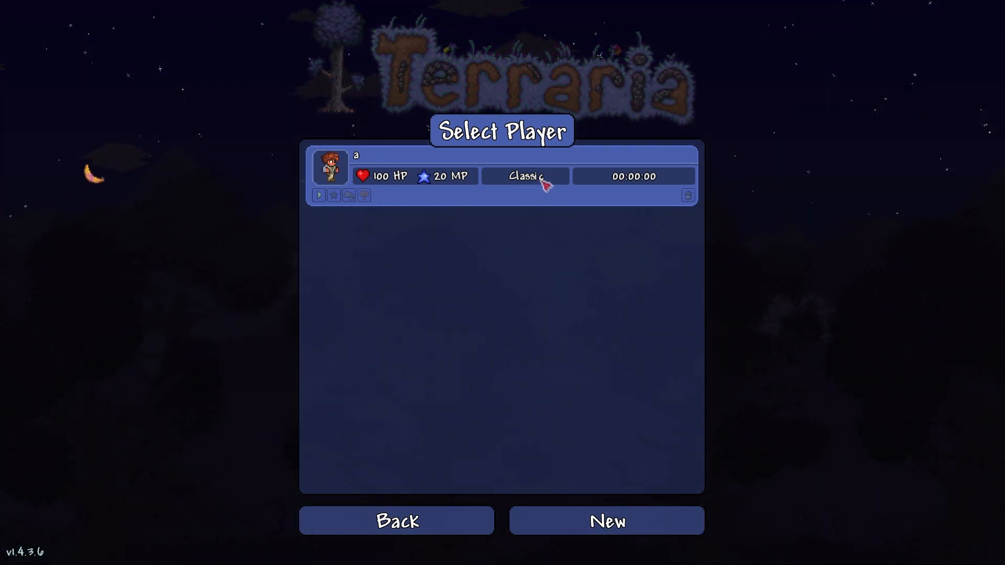
{"action": "left_click", "coordinate": [320, 196]}
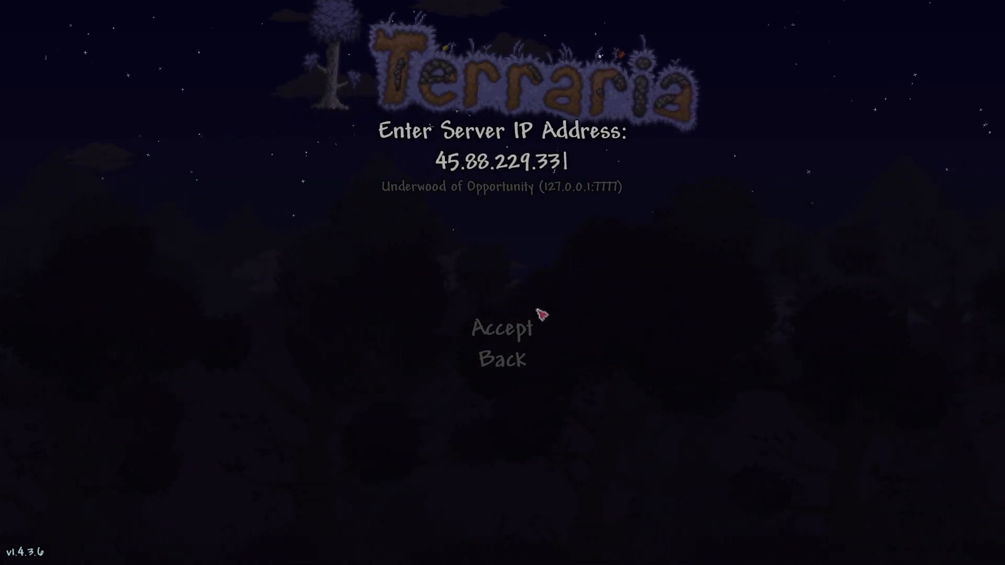
{"action": "left_click", "coordinate": [526, 327]}
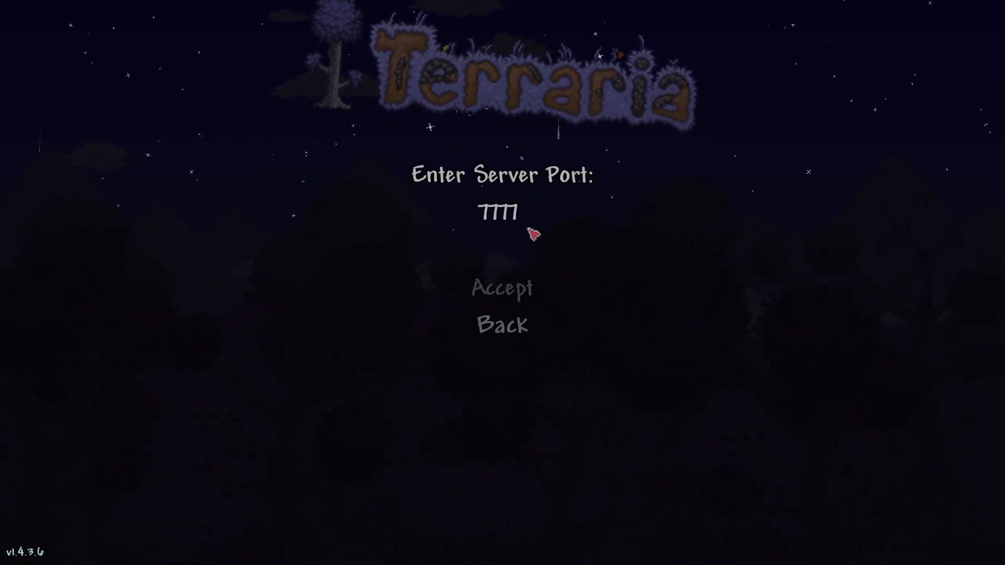
{"action": "left_click", "coordinate": [529, 287]}
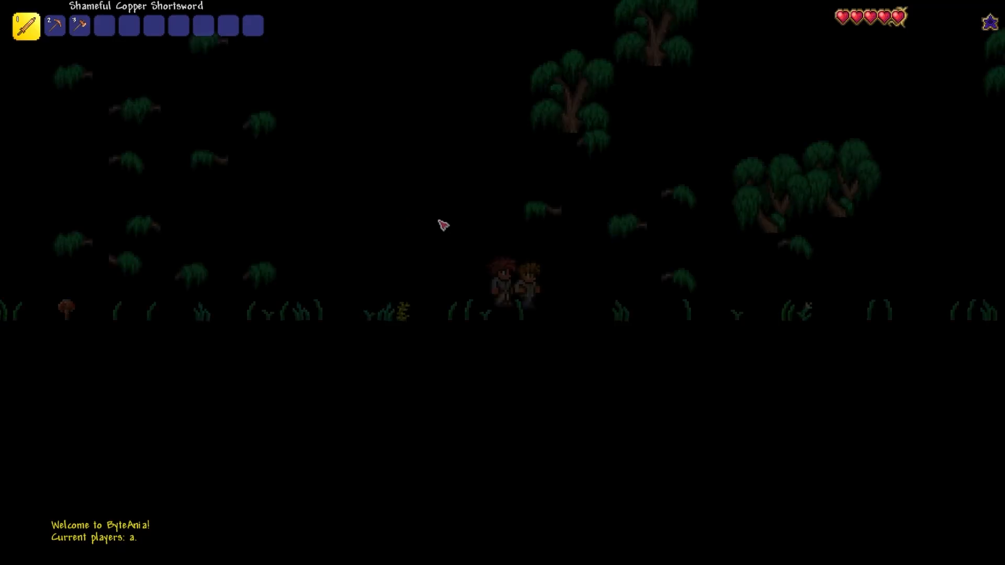
- Equip the Copper Axe and move the character to the right past the nearby NPC, jumping along the way
{"action": "key", "text": "3"}
{"action": "key", "text": "d"}
{"action": "key", "text": "space"}
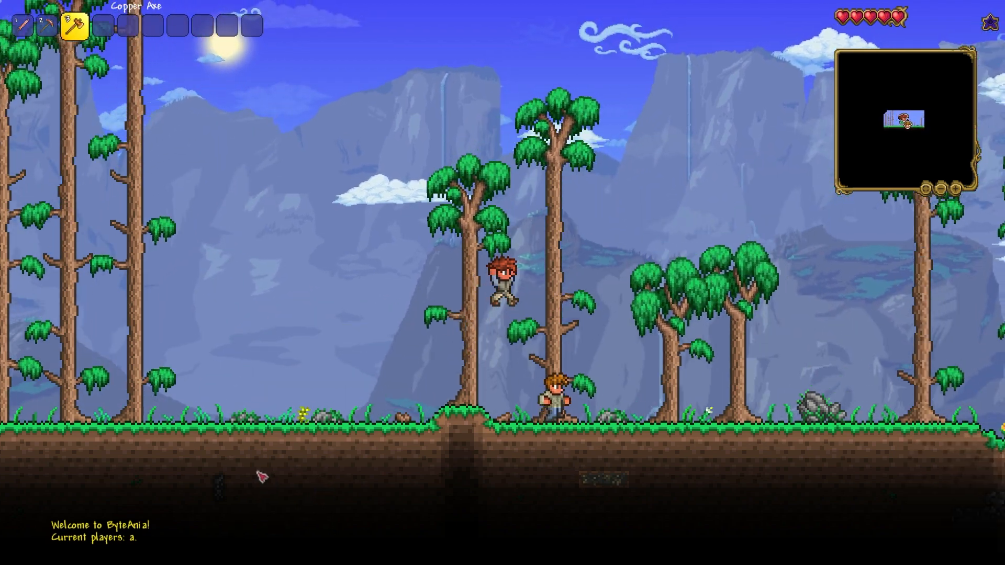
{"action": "key", "text": "space"}
{"action": "key", "text": "d"}
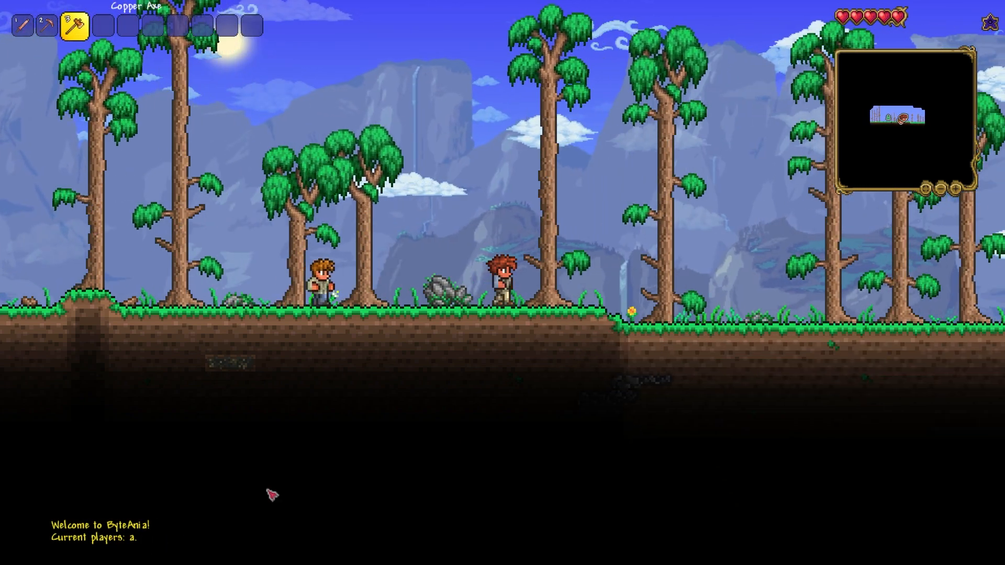